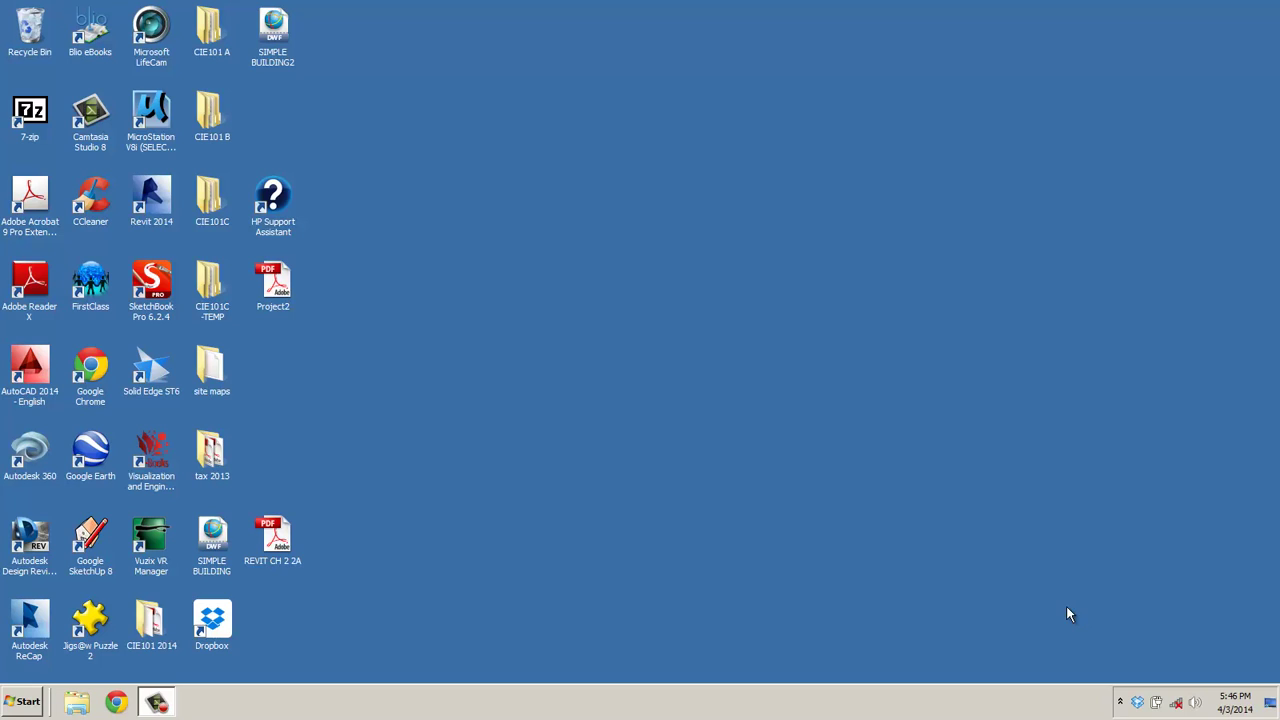
Step: Open Windows Explorer and browse Local Disk (C:) to list its 51 folders, including ProgramData
left_click(78, 703)
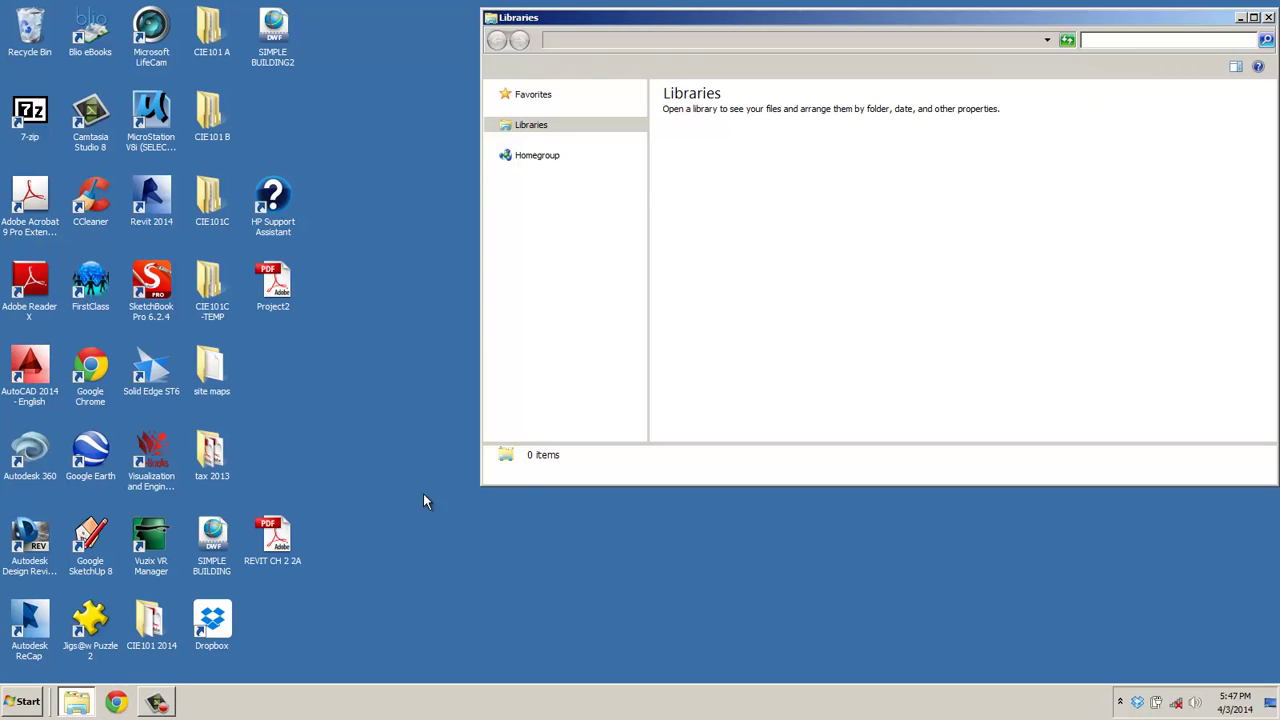
left_click_drag(729, 20, 550, 76)
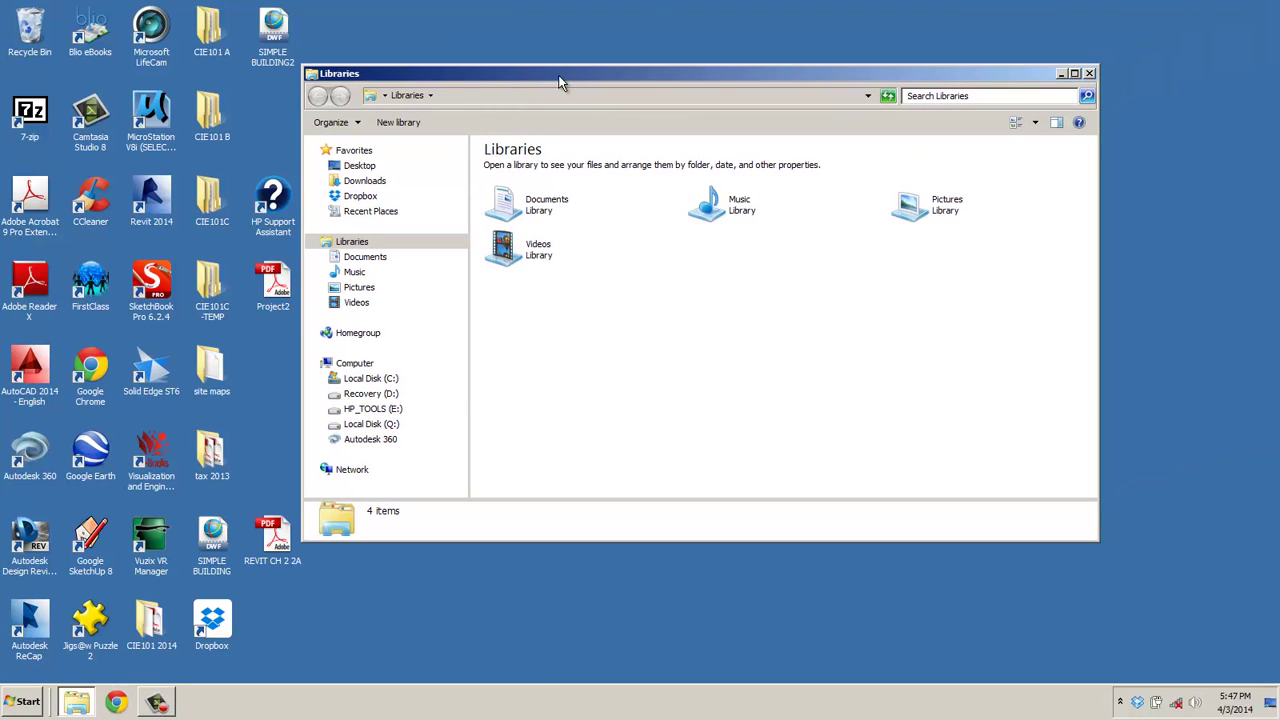
left_click(372, 378)
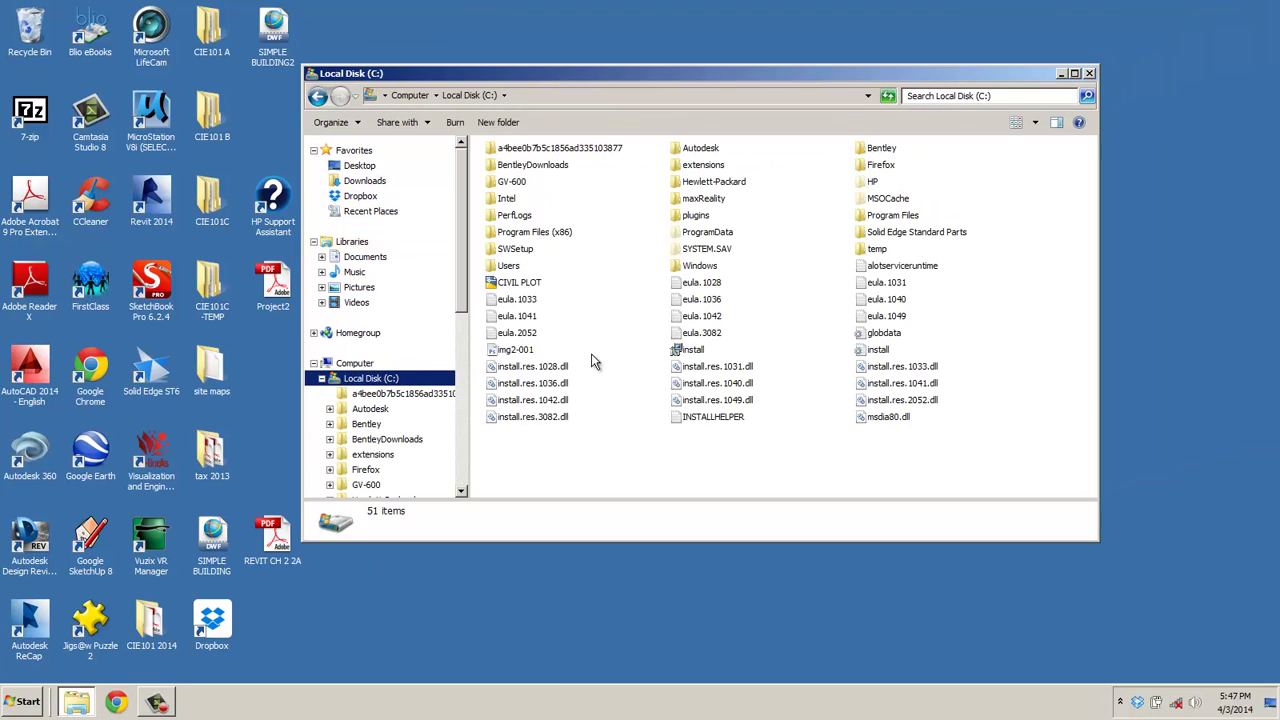
right_click(697, 235)
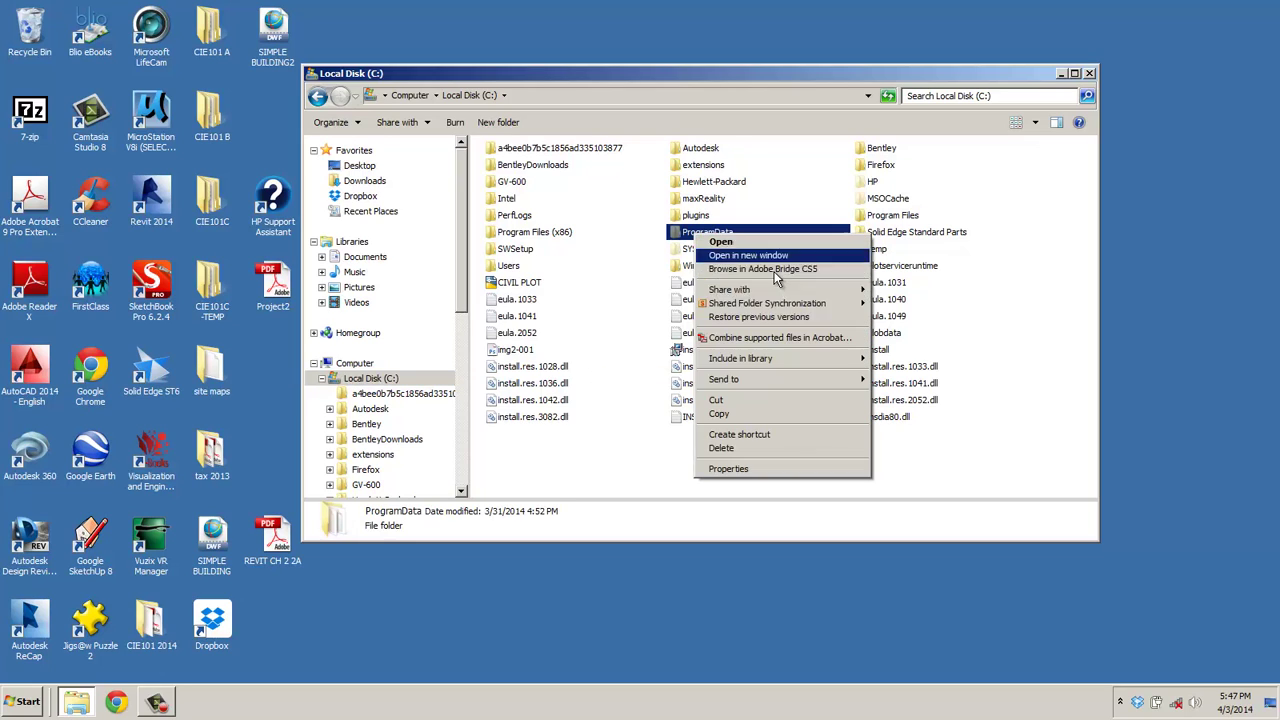
left_click(940, 285)
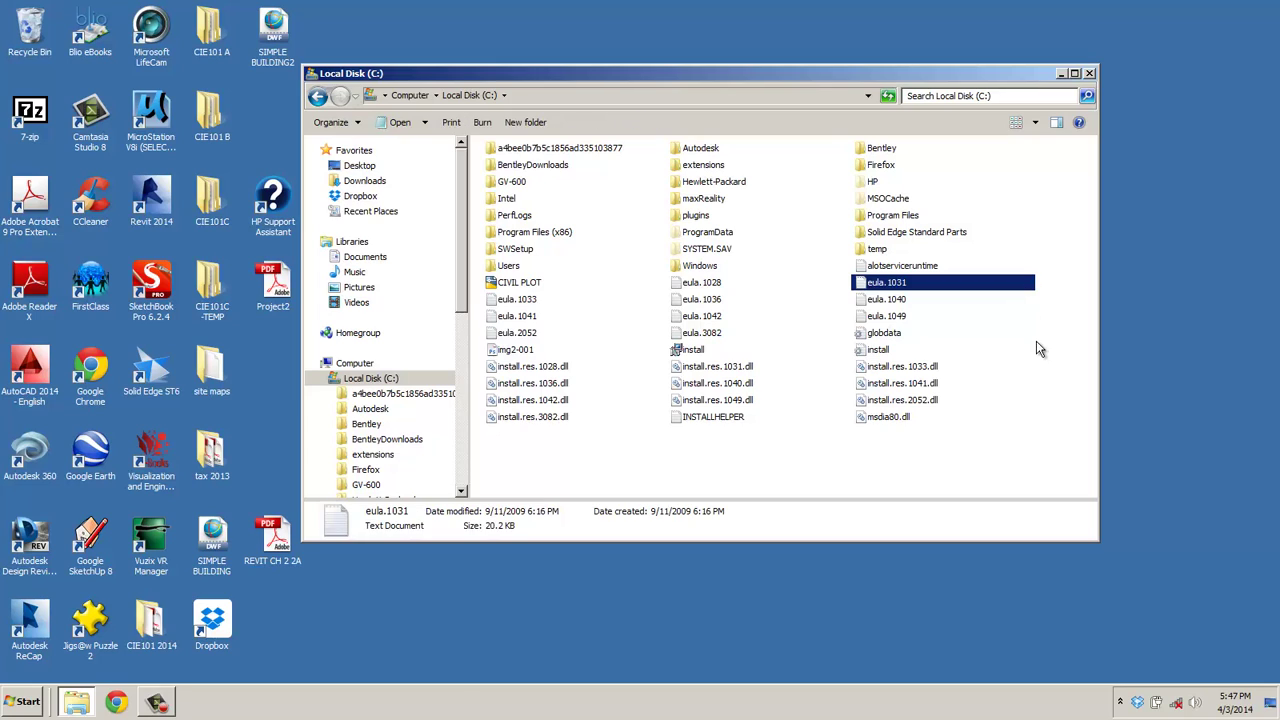
Step: Search Windows Help for hidden files and open the Show hidden files article
left_click(1078, 123)
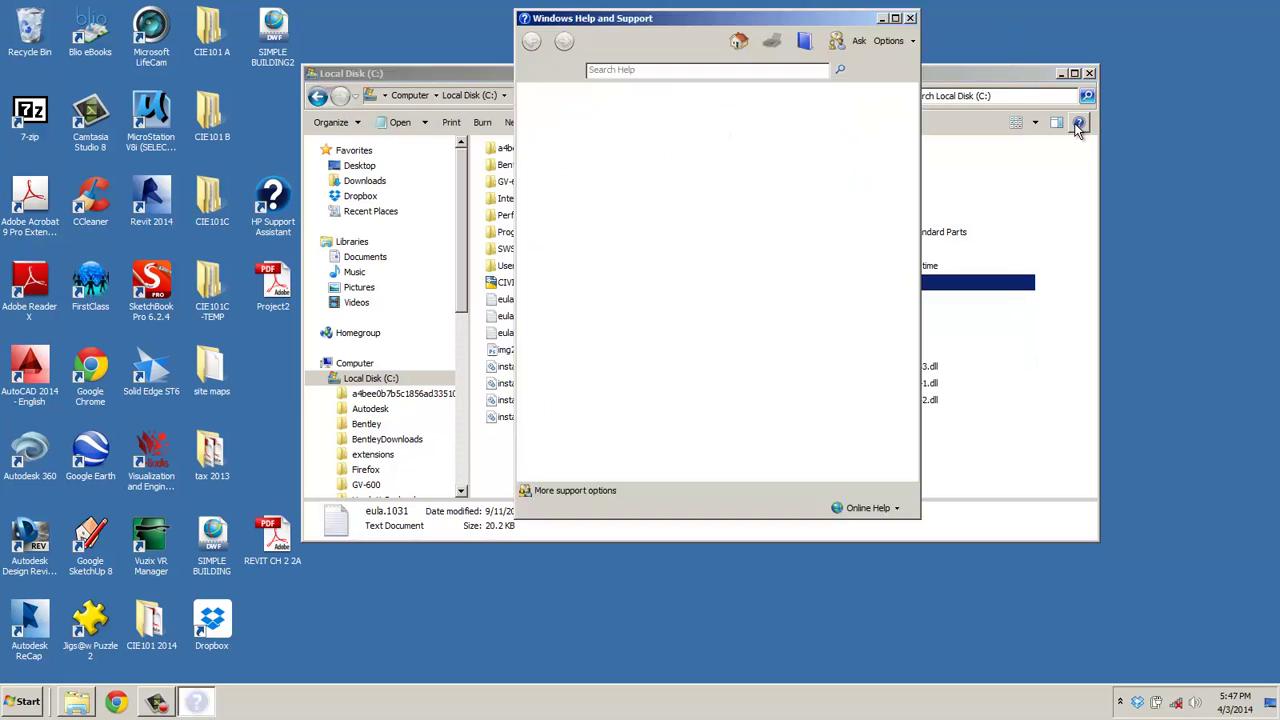
left_click(683, 72)
type("hidden files")
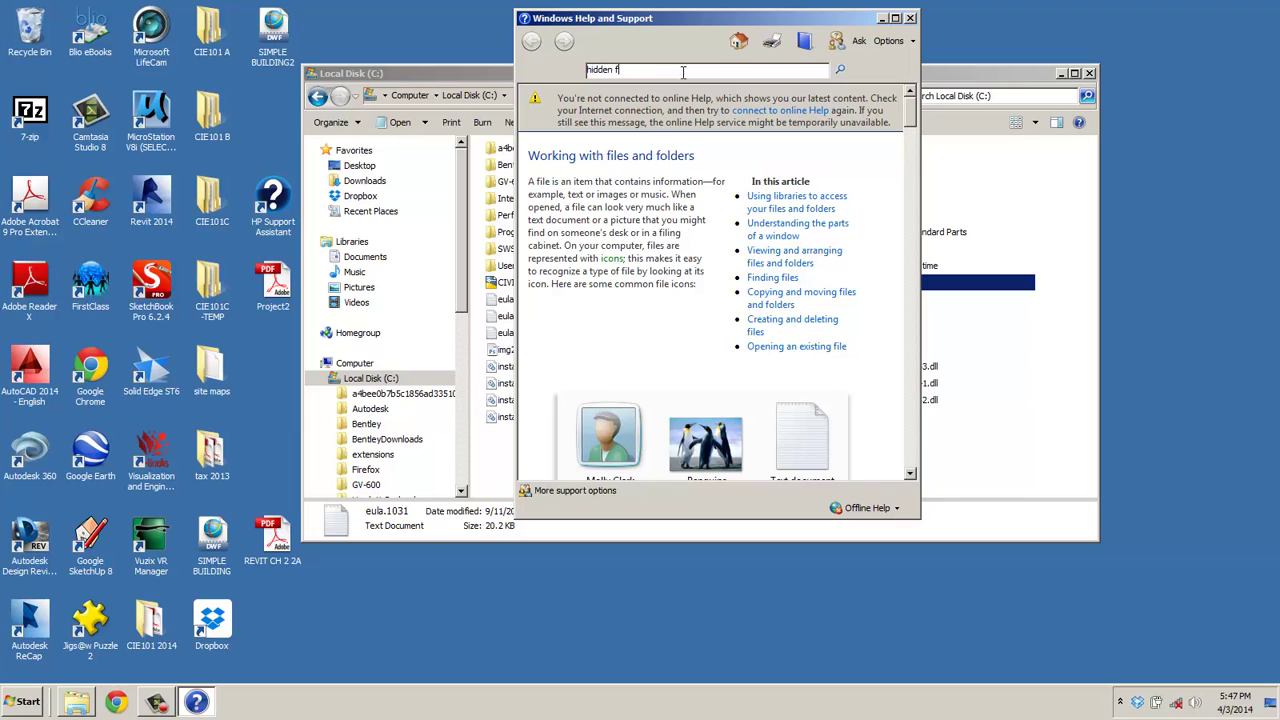
key("Return")
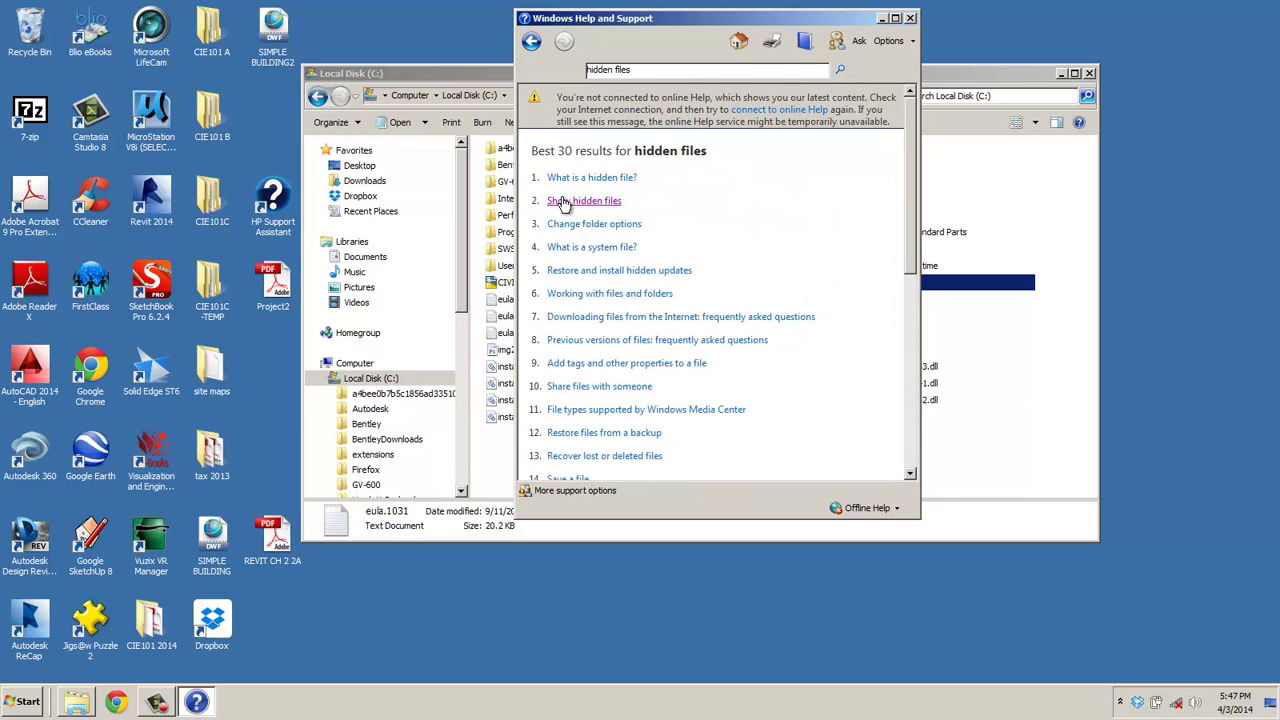
left_click(566, 202)
Step: In Folder Options' View settings, choose not to show hidden files, folders or drives, and apply
left_click(596, 201)
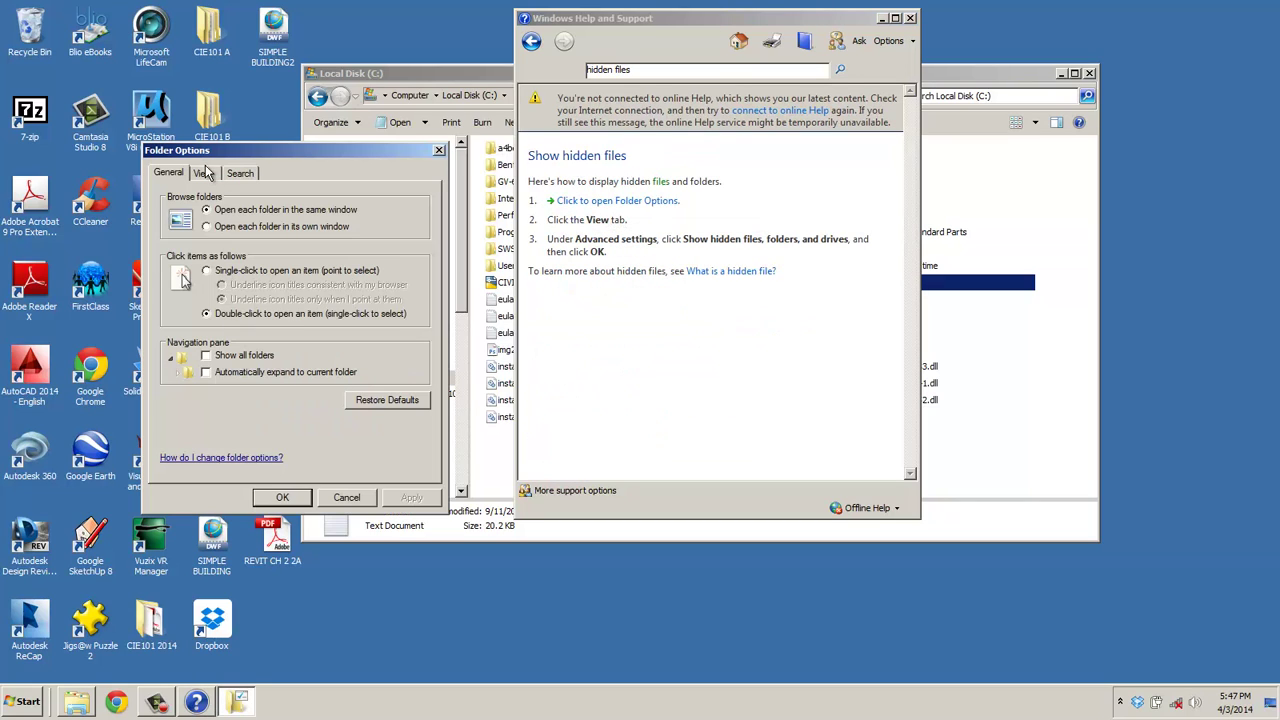
left_click(206, 174)
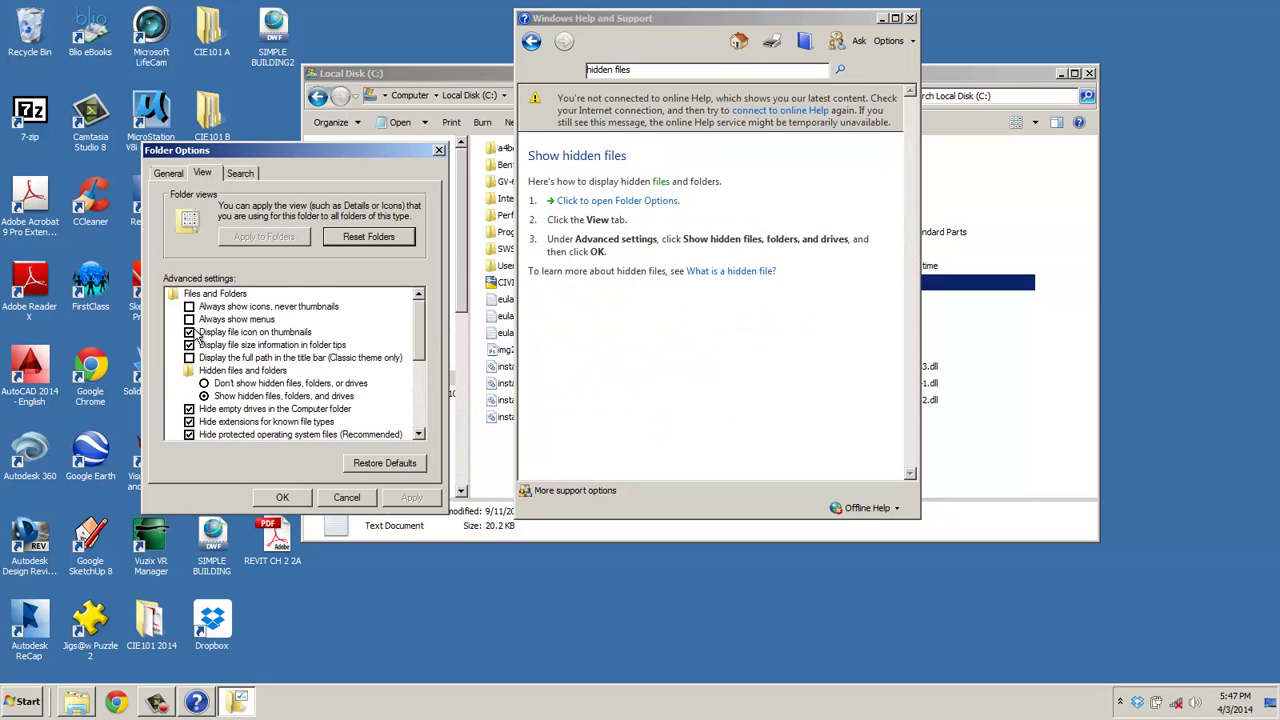
left_click(208, 384)
left_click(420, 499)
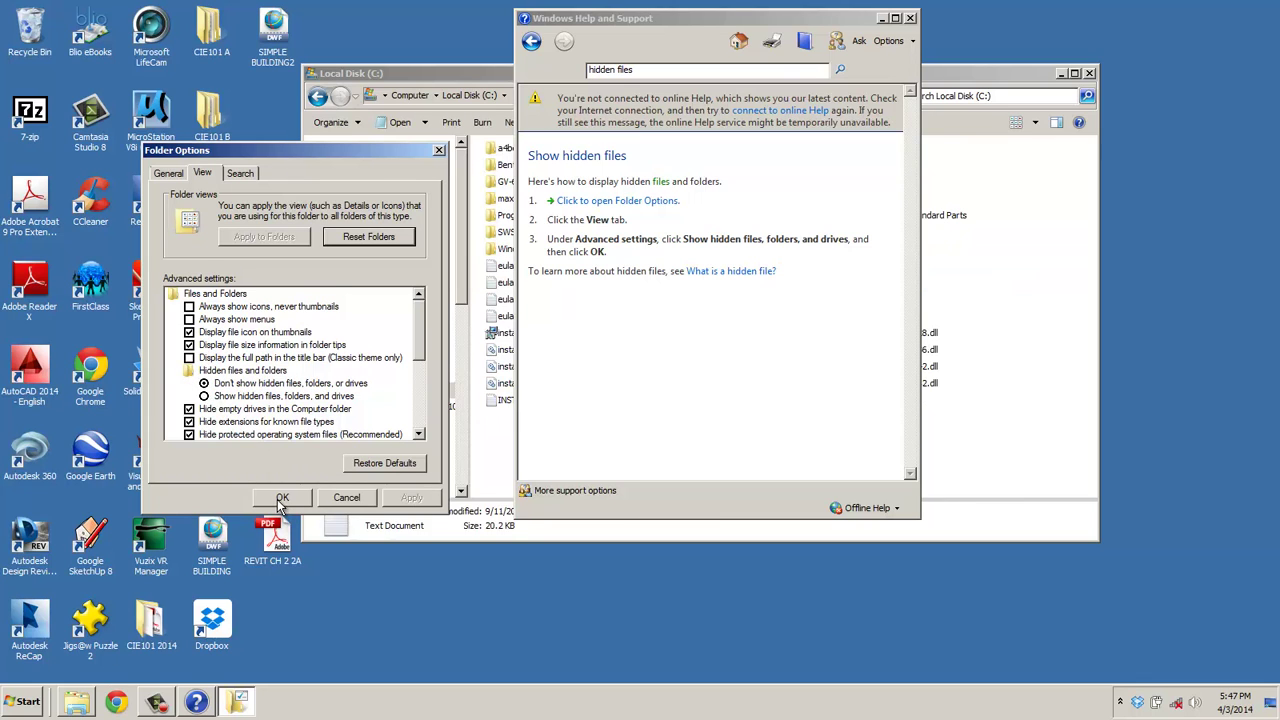
left_click(282, 498)
left_click_drag(713, 25, 231, 122)
Step: Reopen Windows Help and return to the Show hidden files article
left_click_drag(617, 68, 737, 64)
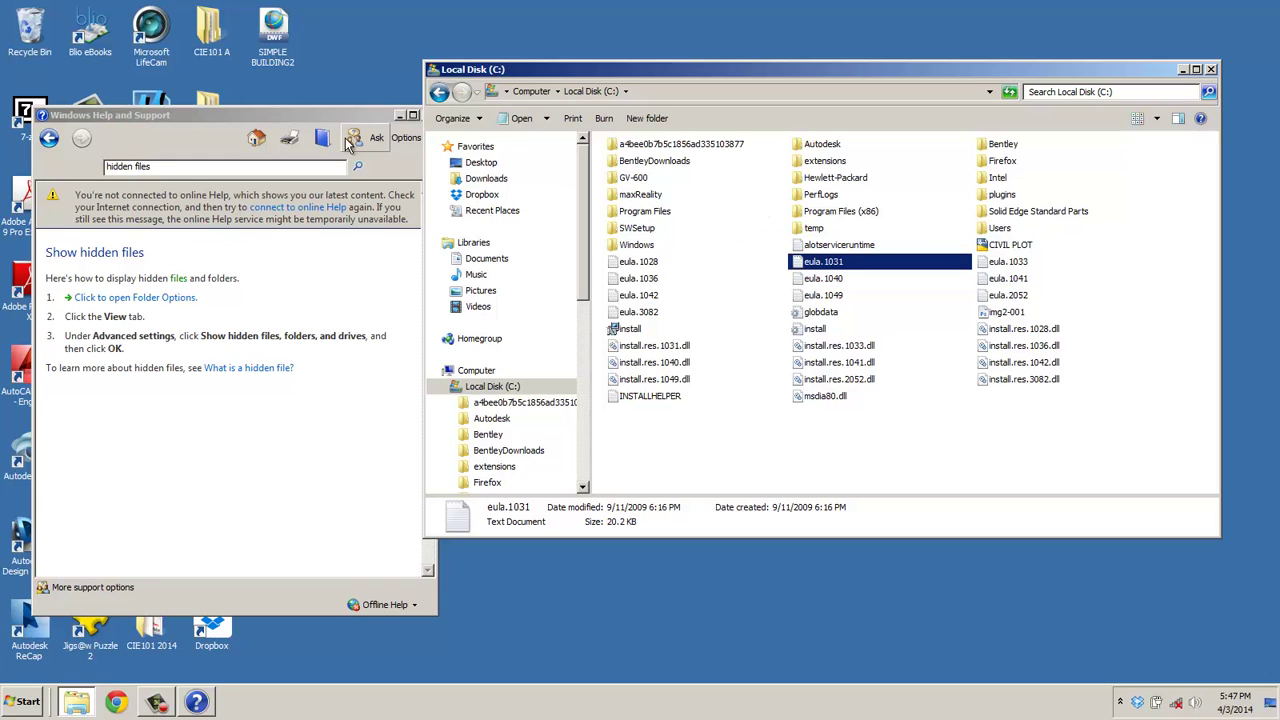
left_click(368, 118)
left_click(413, 115)
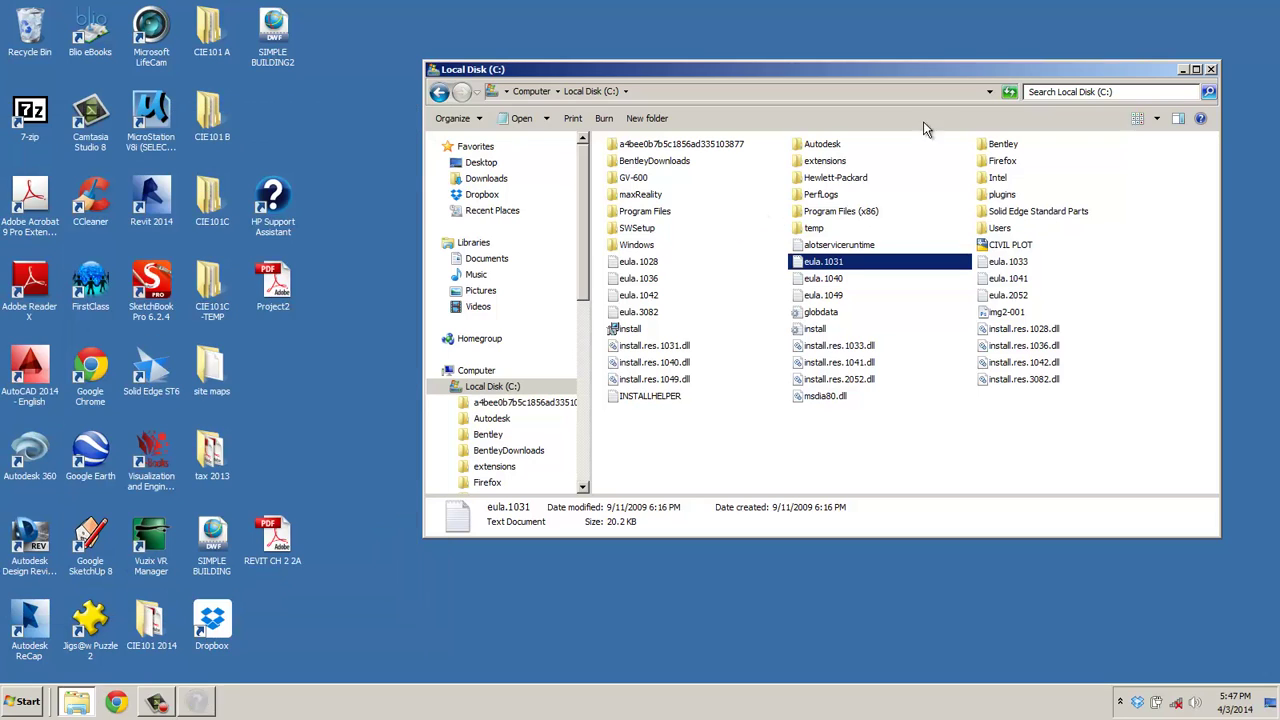
left_click(1201, 119)
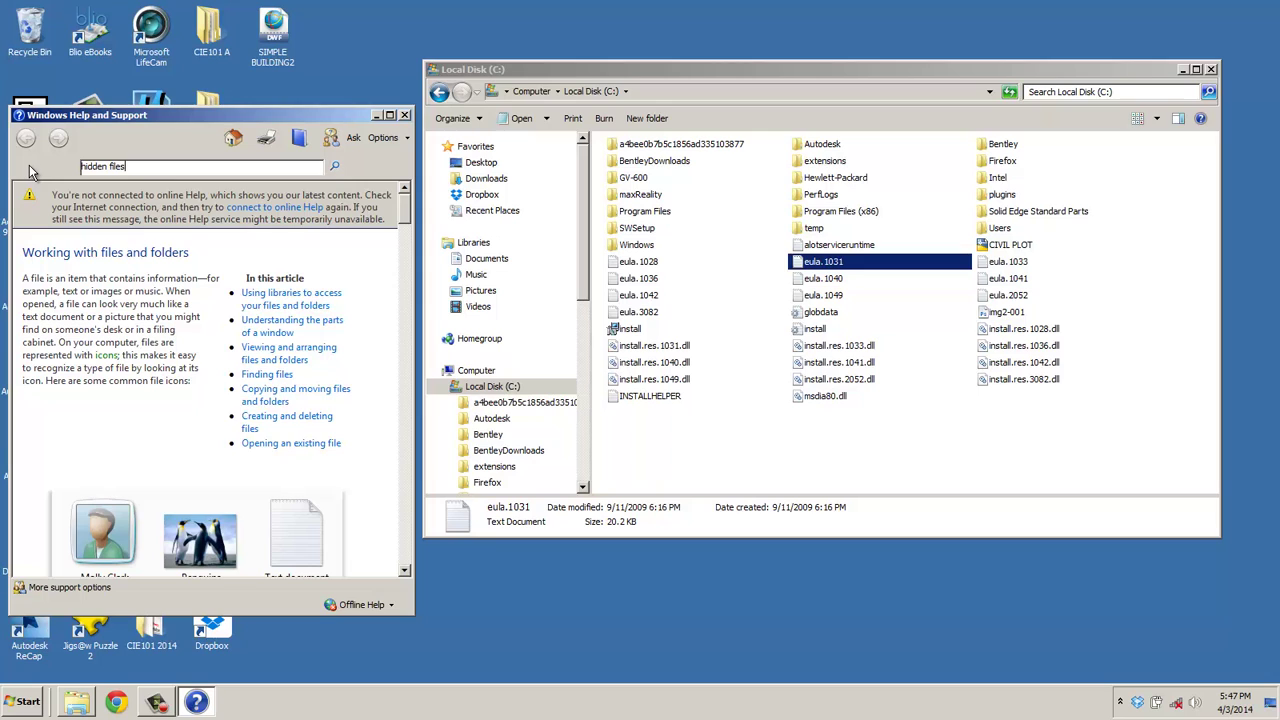
key("Return")
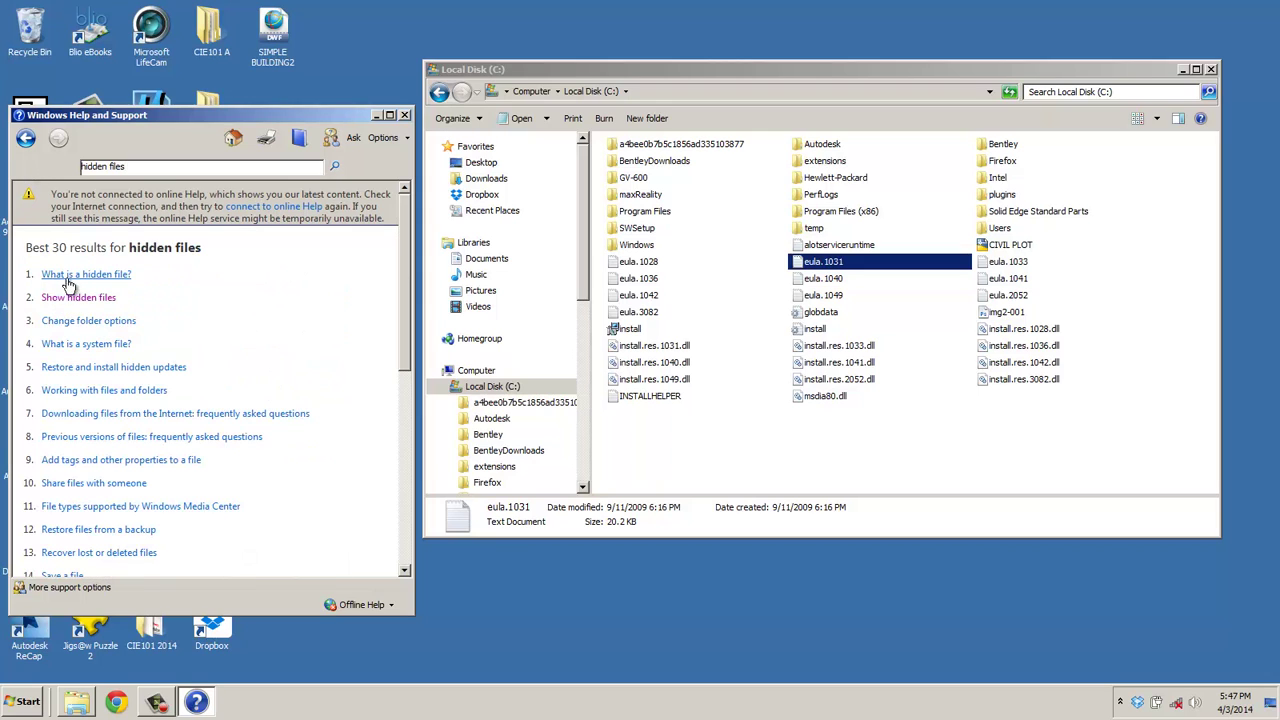
left_click(100, 297)
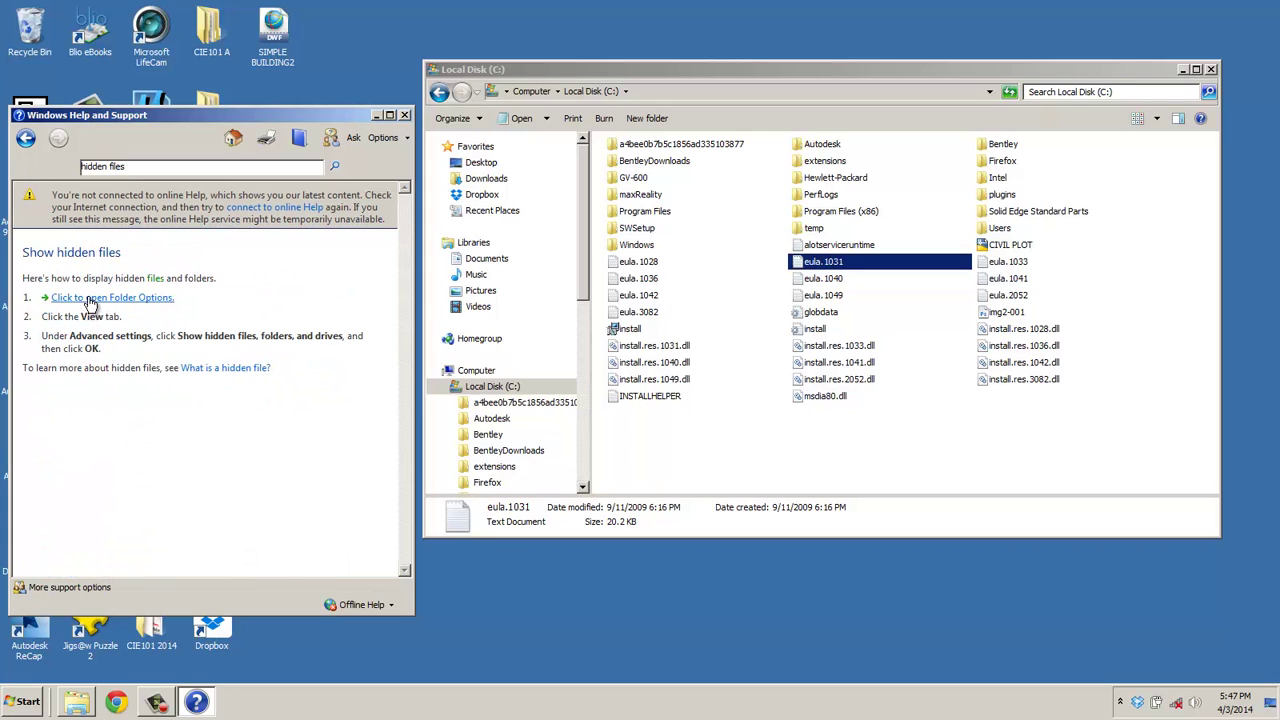
Step: Set Folder Options to show hidden files, folders and drives, then apply and confirm
left_click(92, 298)
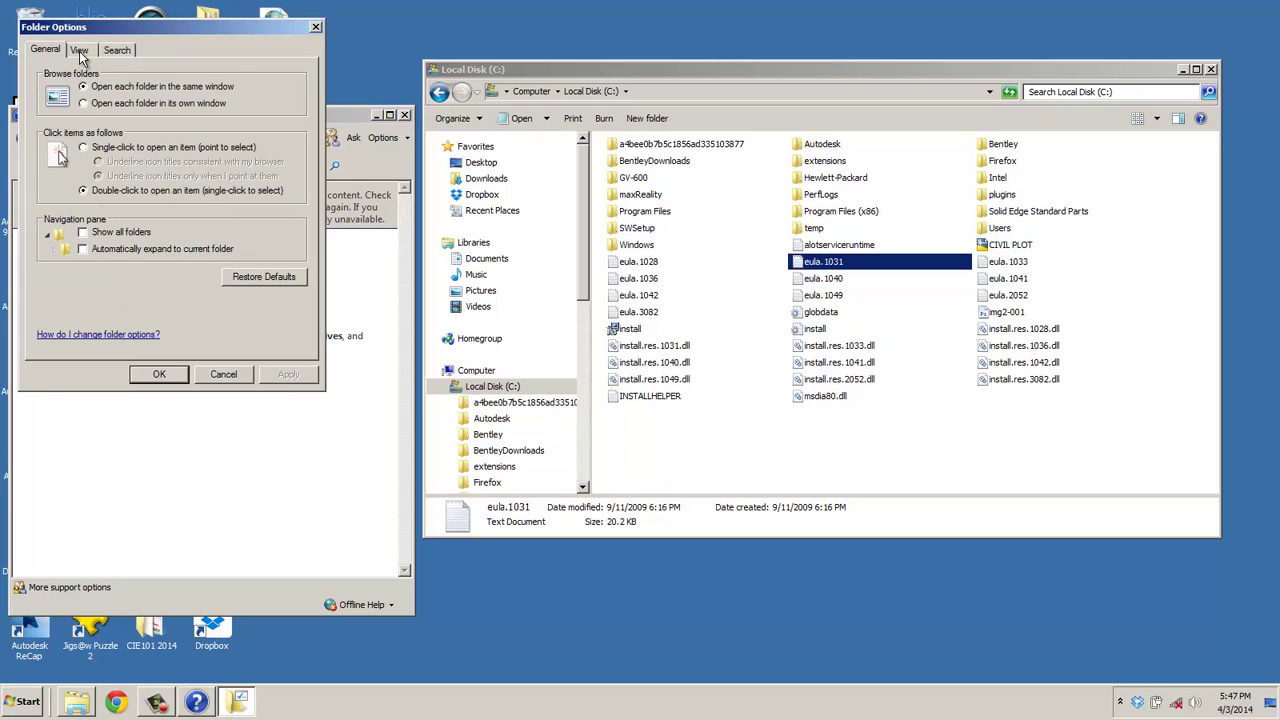
left_click(80, 52)
left_click(82, 273)
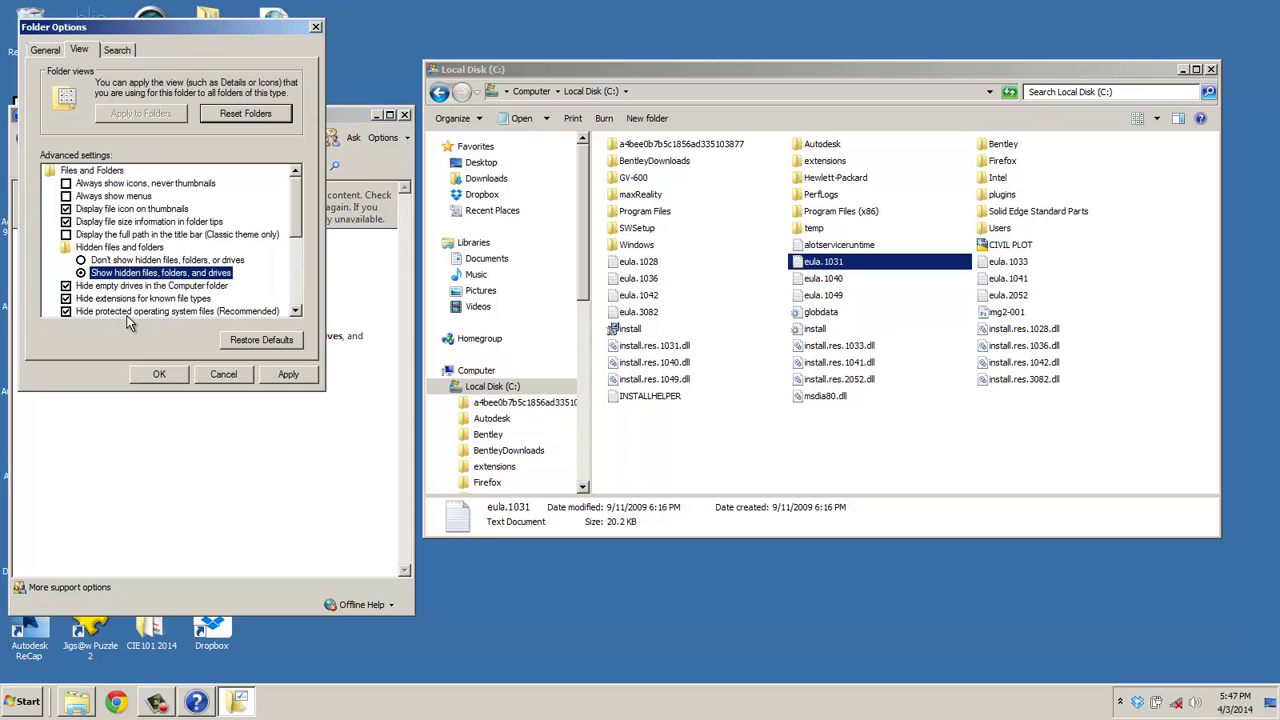
left_click(290, 376)
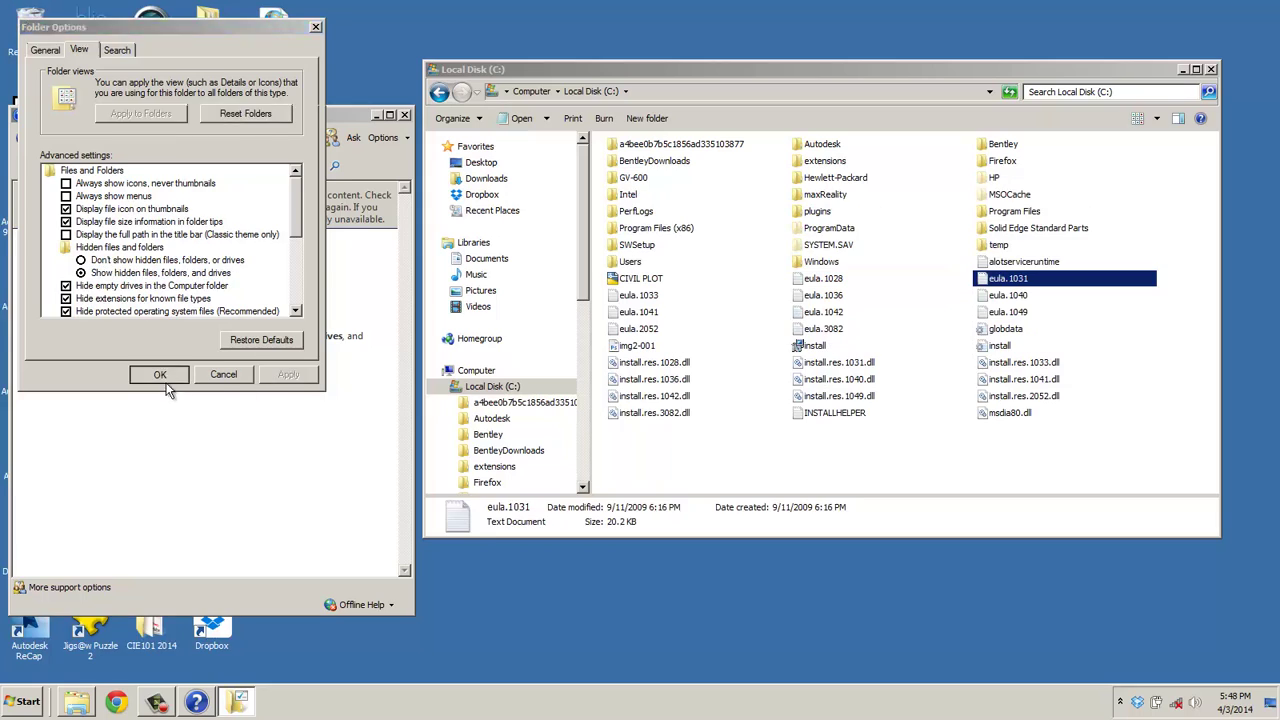
left_click(163, 376)
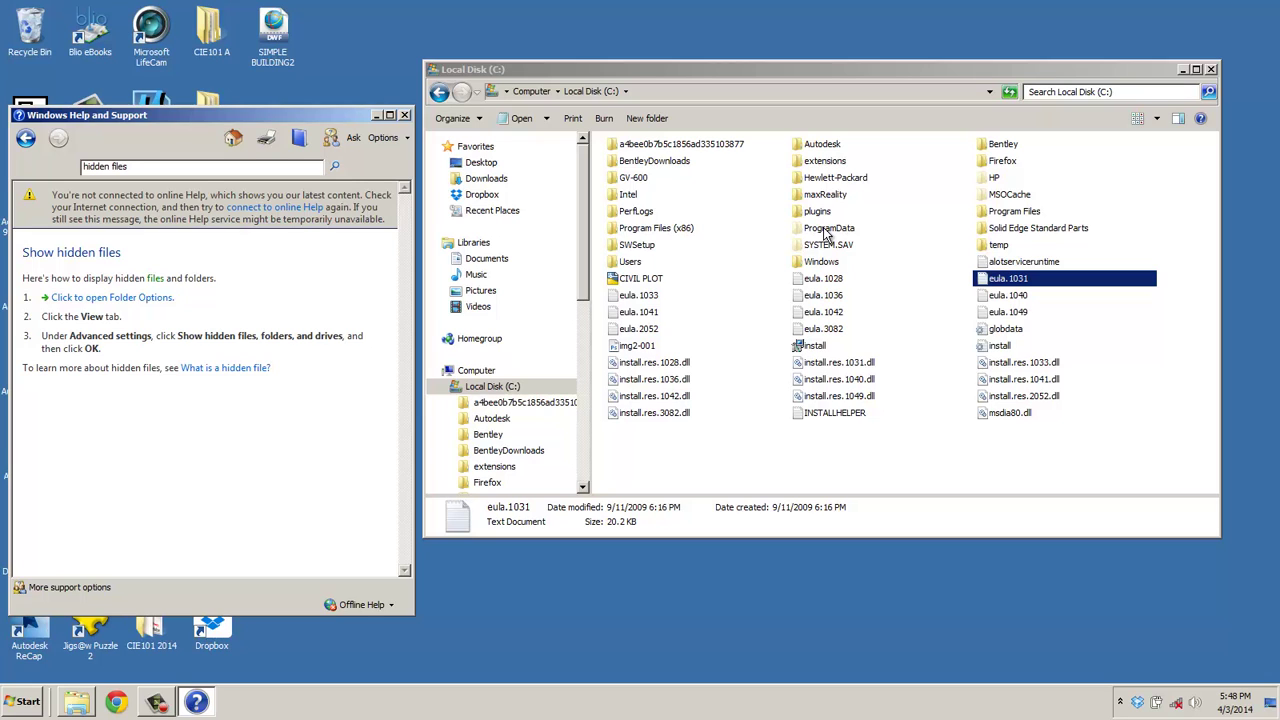
Step: Open ProgramData, then Autodesk, then the RVT 2014 folder
left_click(829, 233)
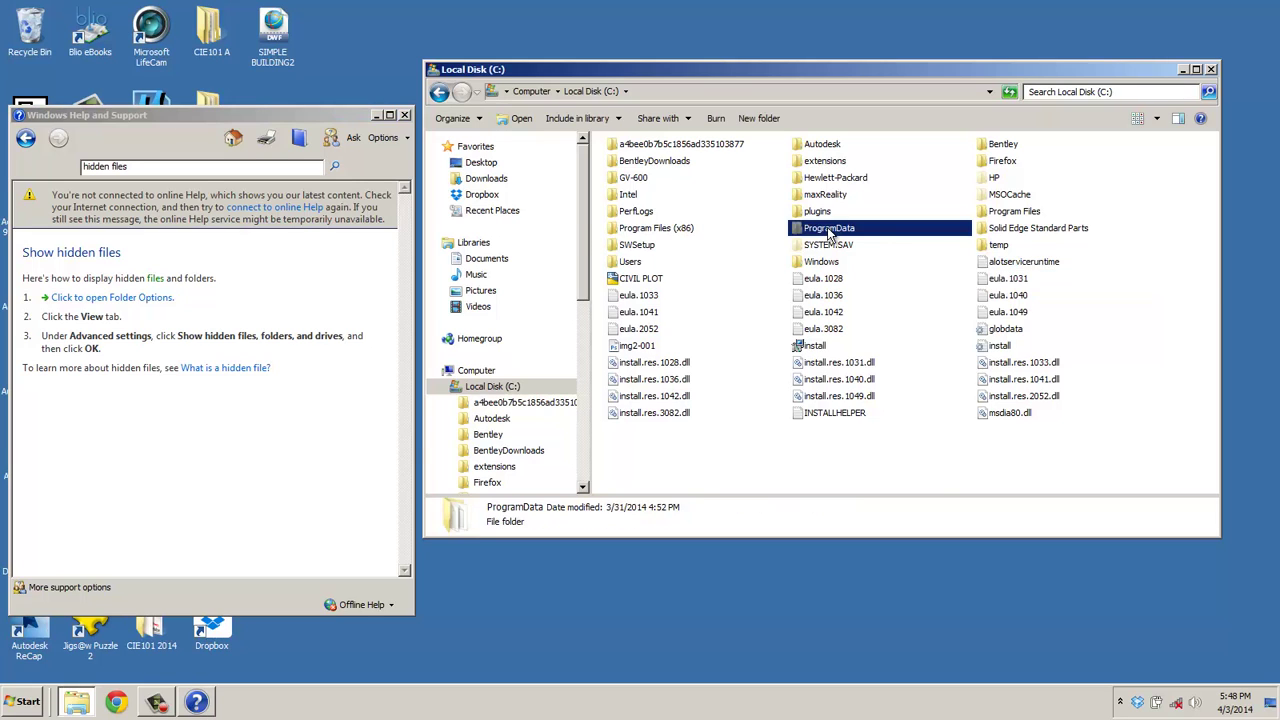
double_click(829, 233)
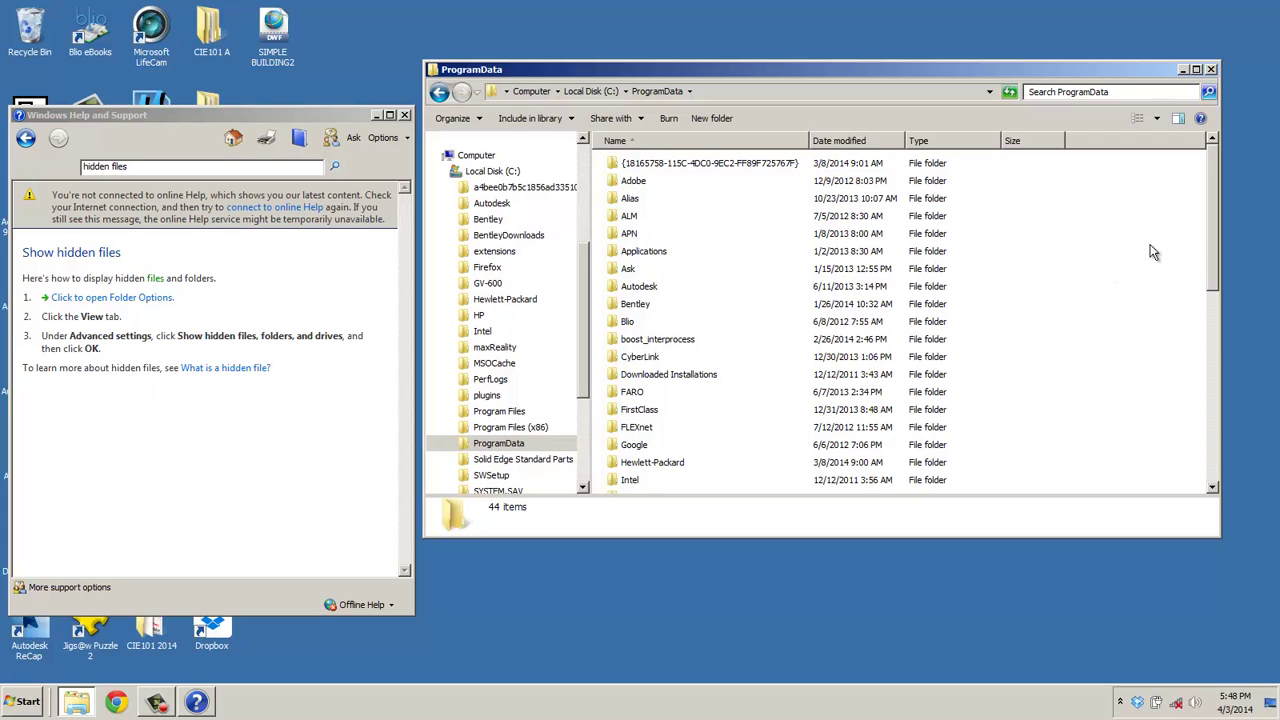
left_click_drag(1211, 227, 1211, 397)
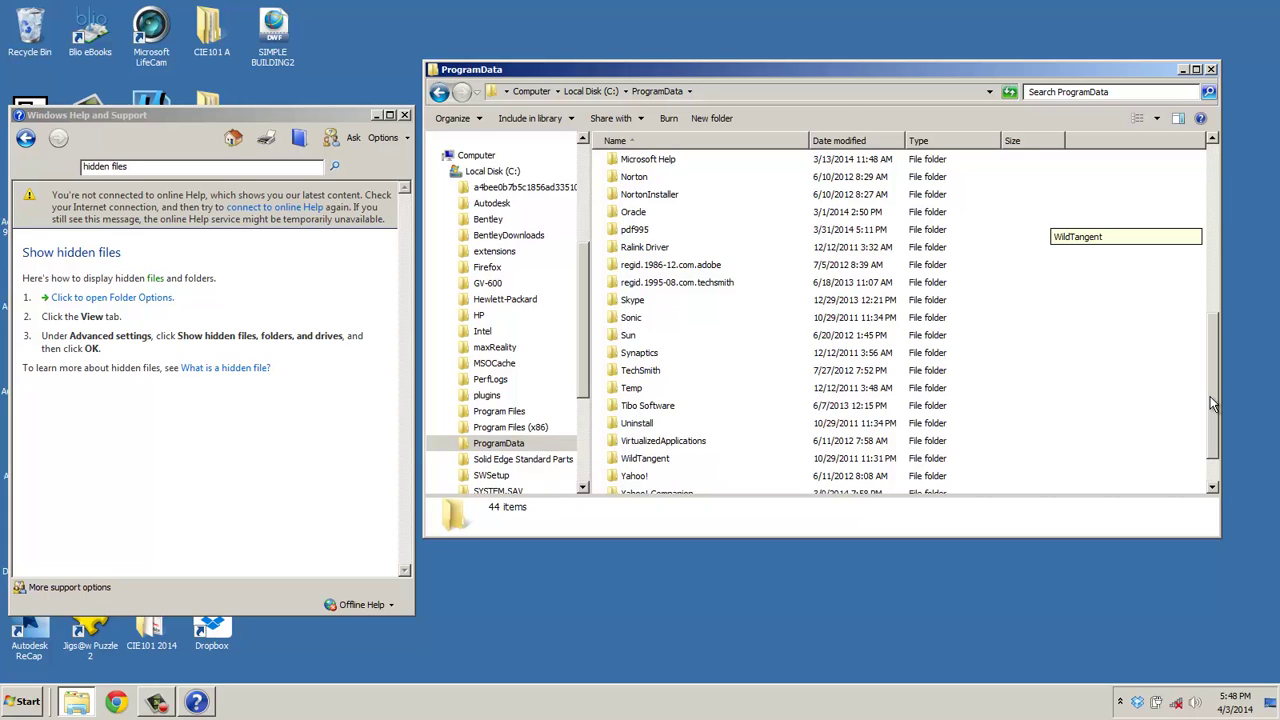
left_click_drag(1210, 396, 1213, 248)
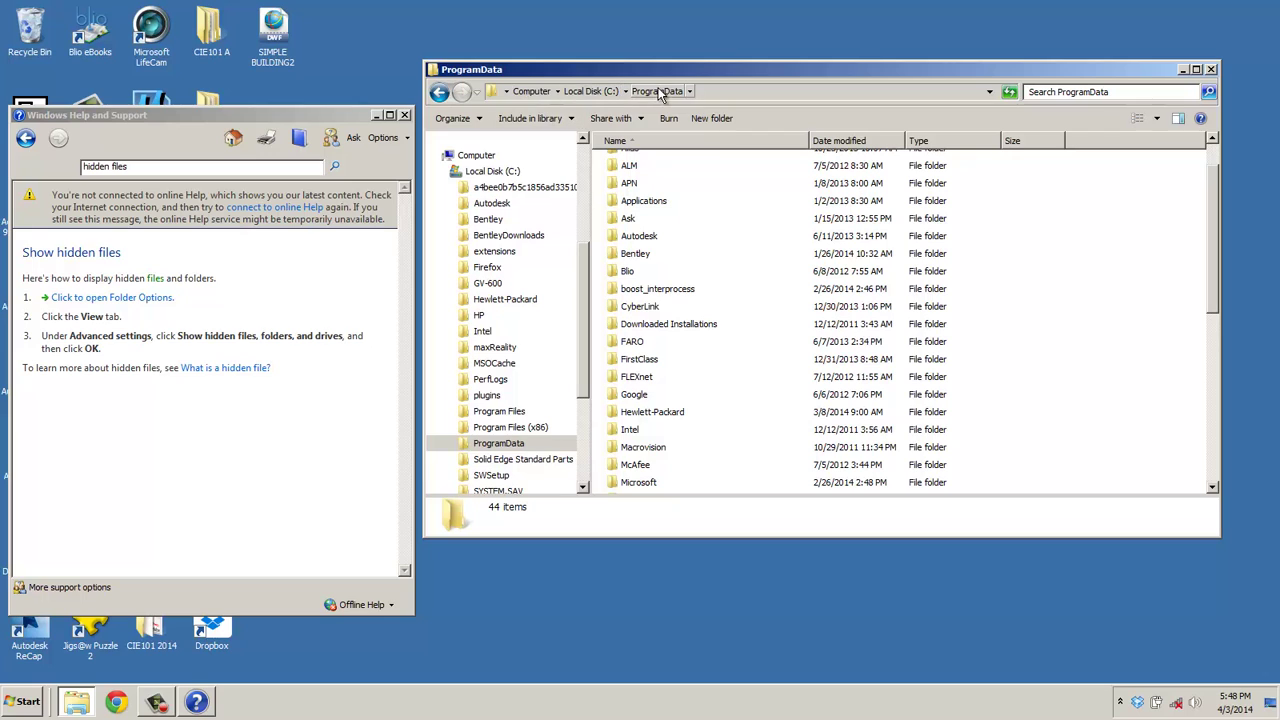
double_click(638, 237)
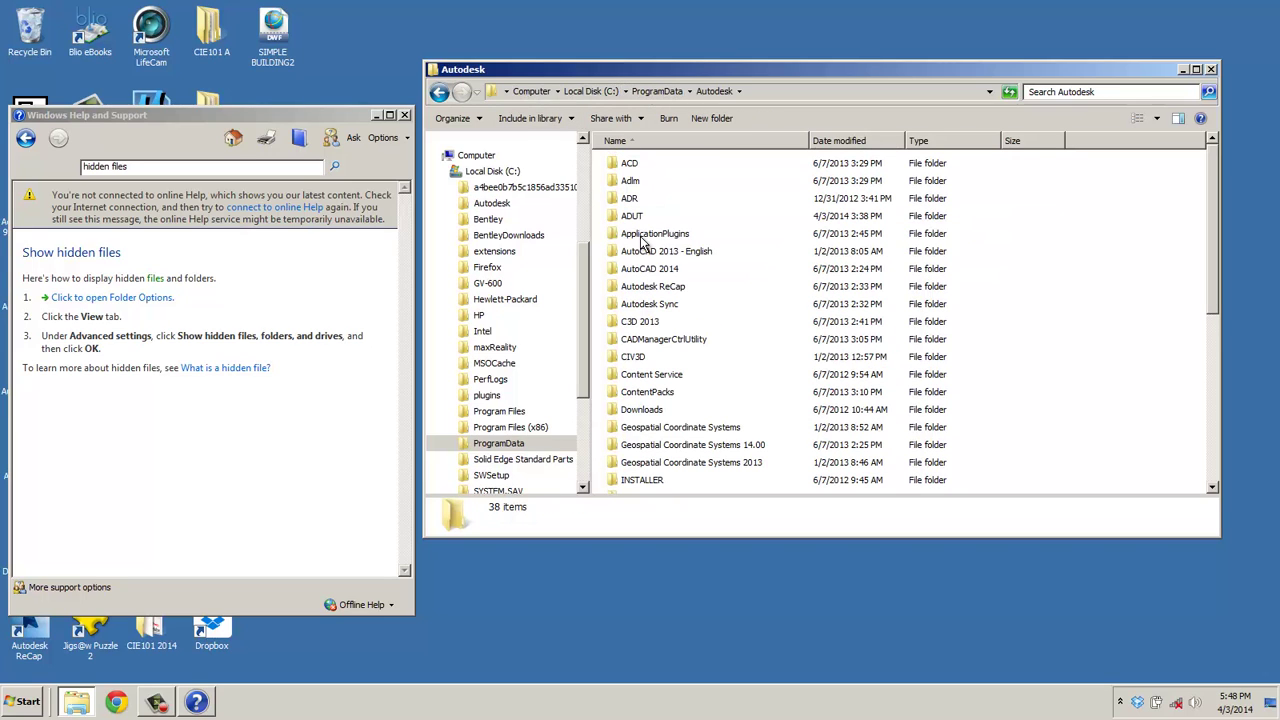
scroll(643, 243, "down", 5)
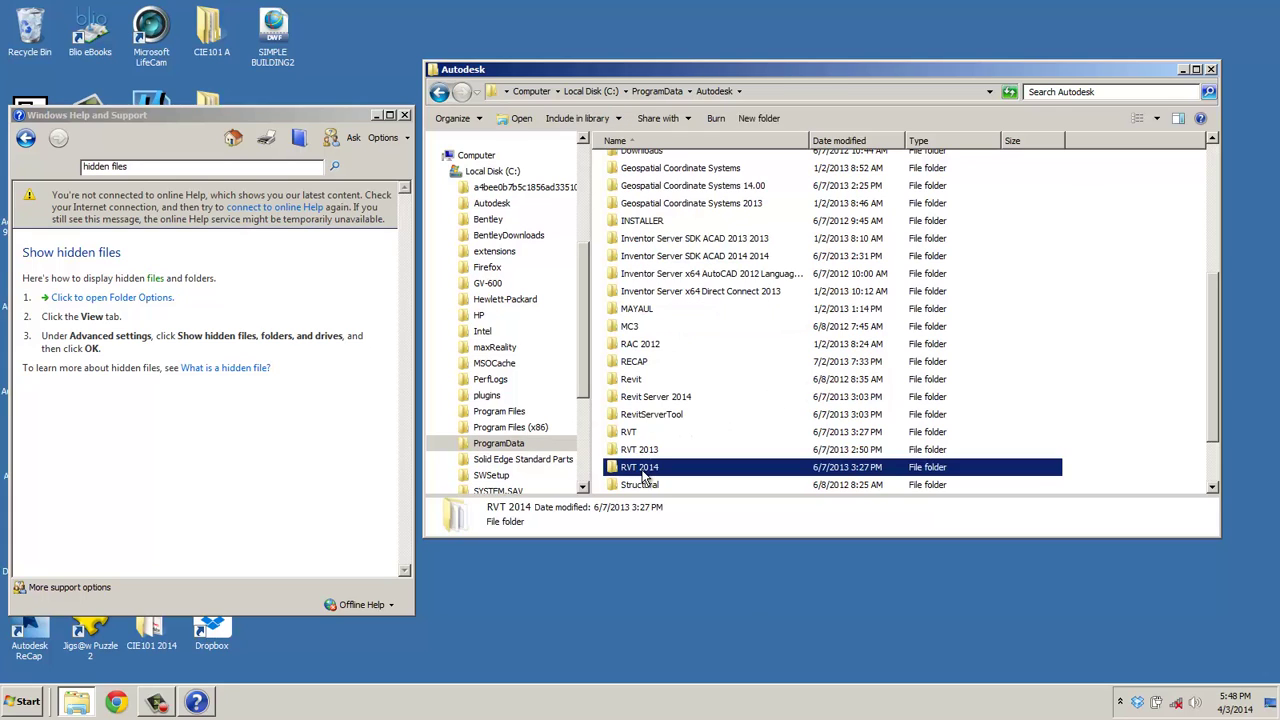
double_click(644, 468)
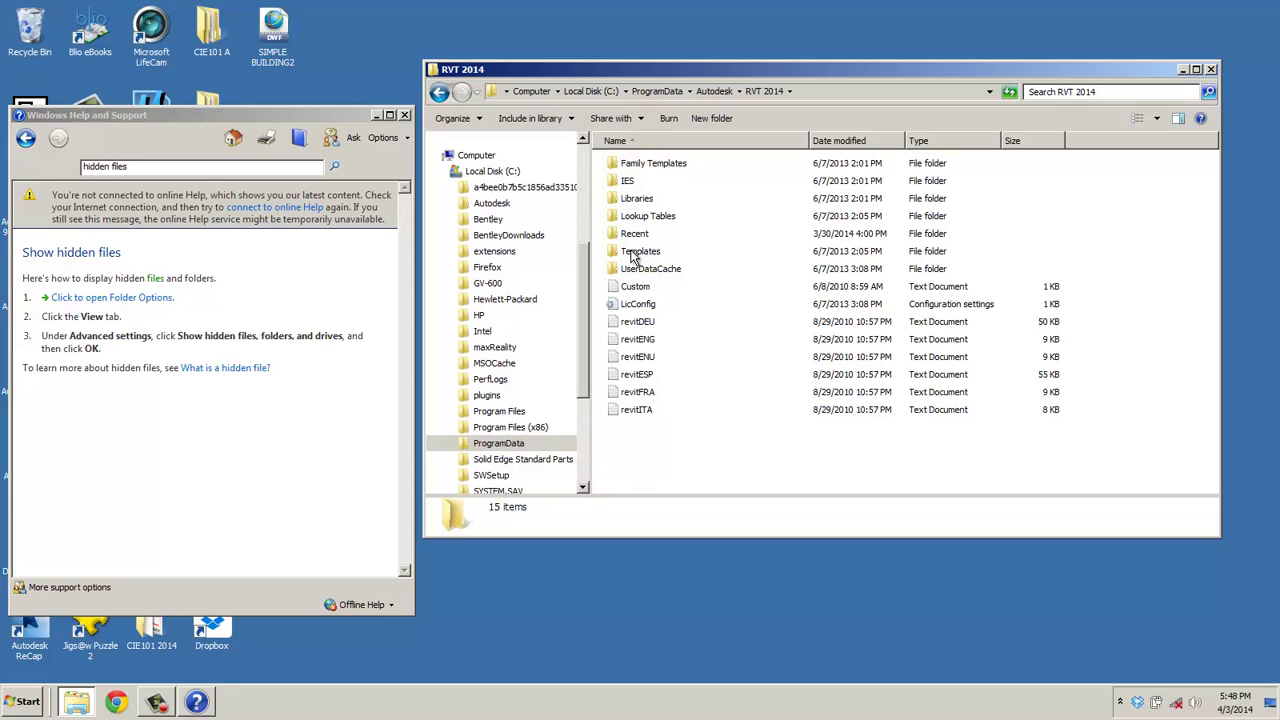
Step: Open RVT 2014's Templates folder and then its US Imperial subfolder
double_click(631, 254)
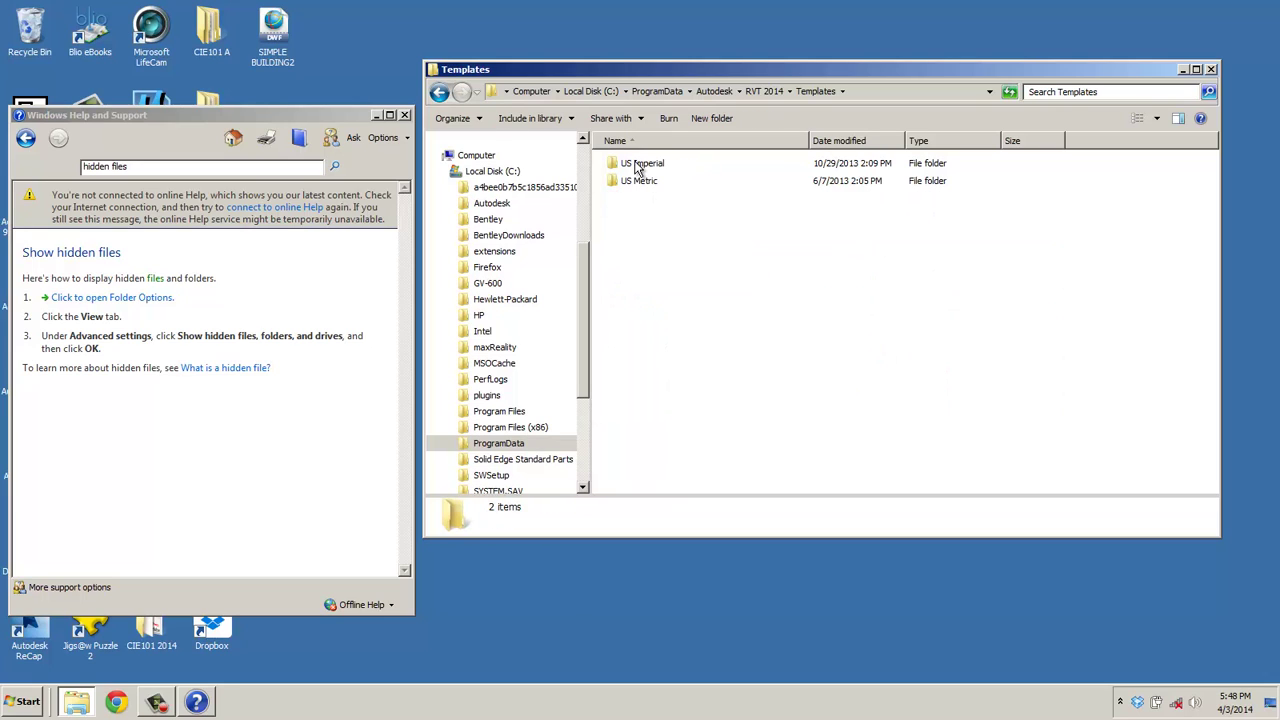
double_click(637, 167)
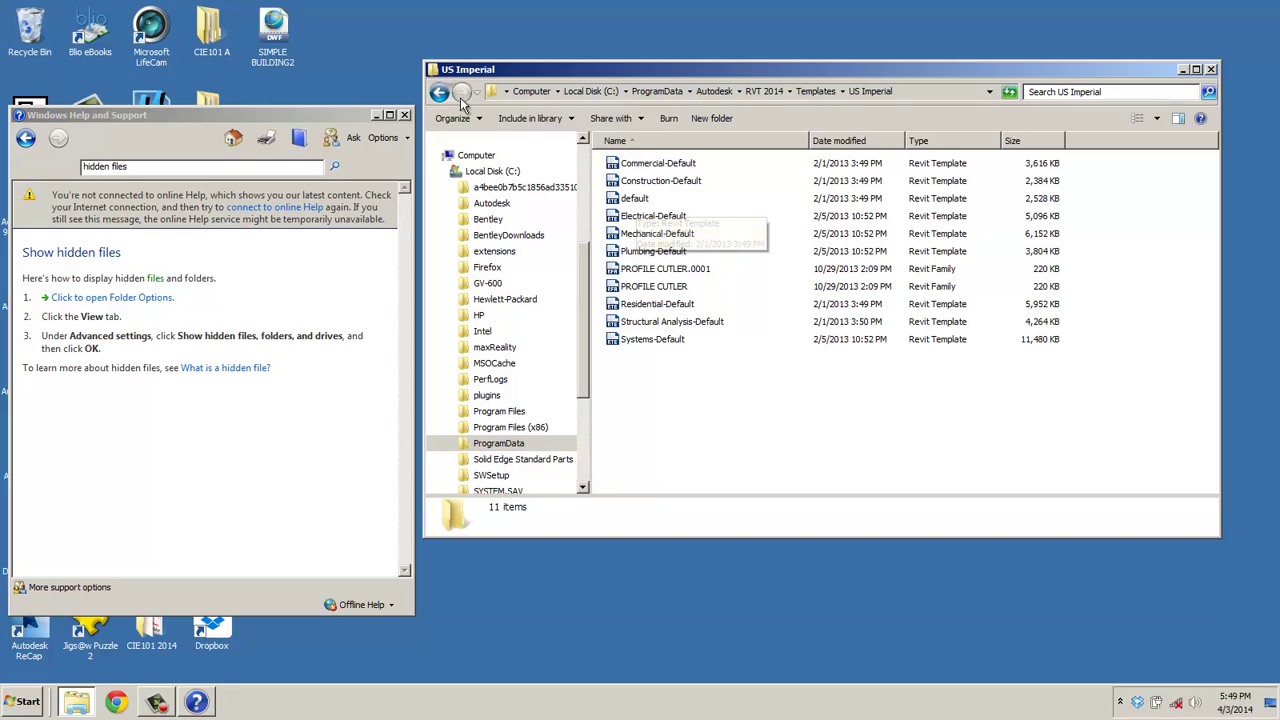
Step: Go back to RVT 2014, open Libraries > US Imperial > Titleblocks, and select B 11 x 17 Horizontal
left_click(762, 91)
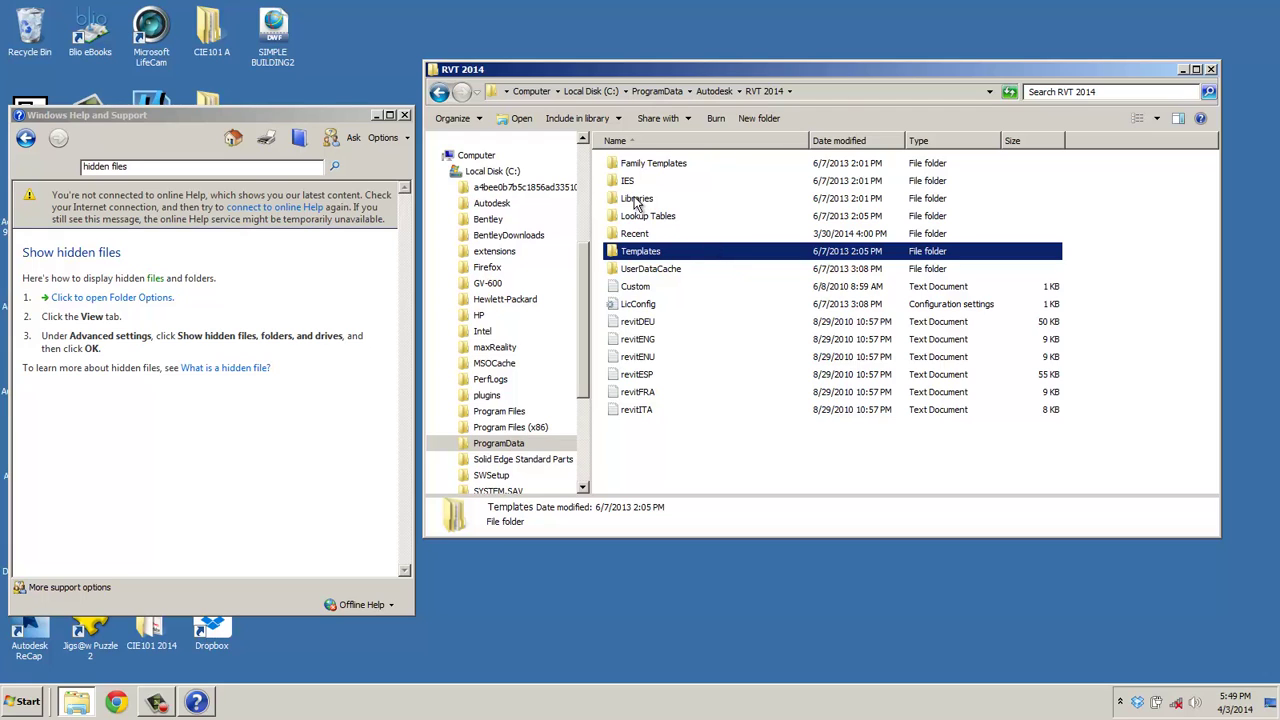
double_click(636, 200)
double_click(640, 163)
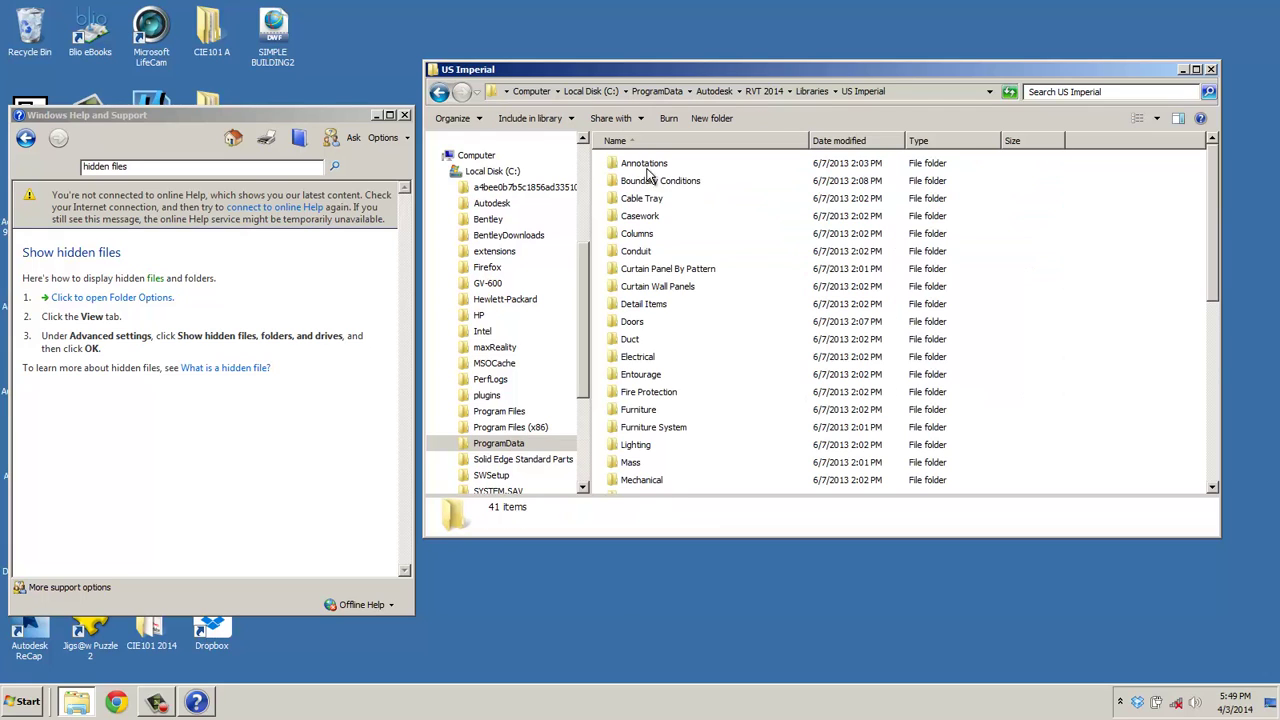
scroll(740, 293, "down", 6)
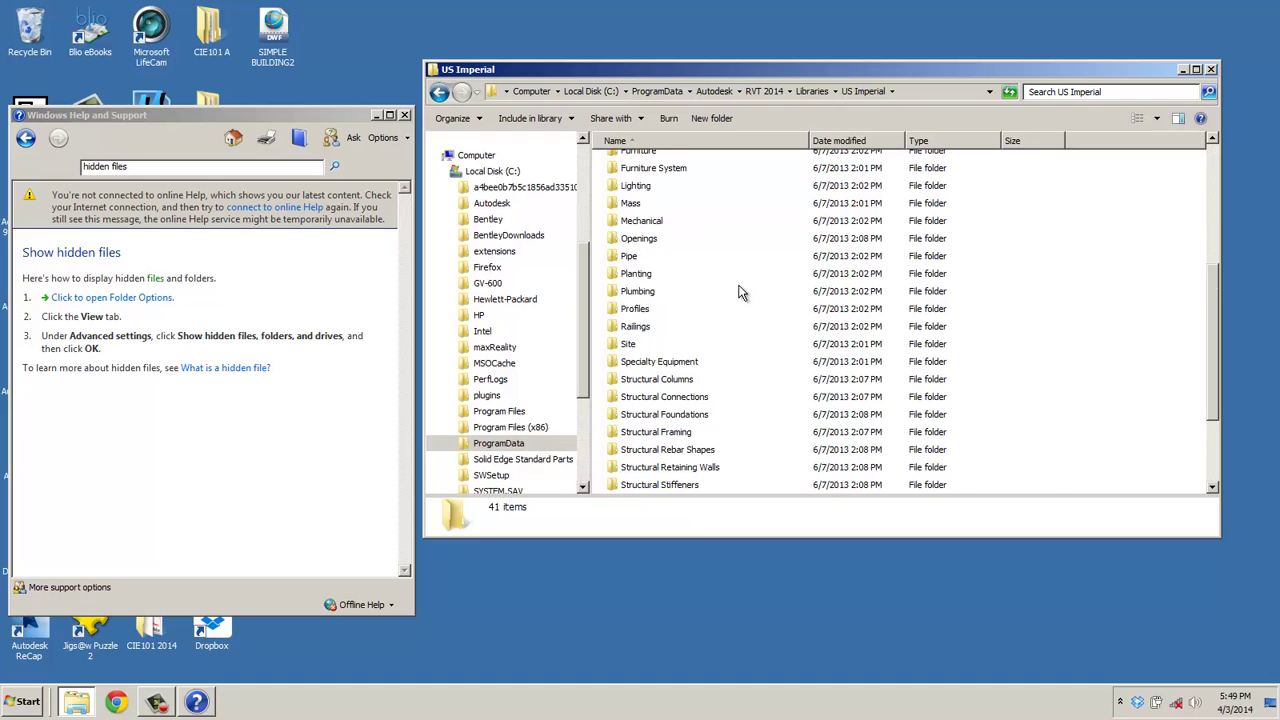
scroll(740, 293, "down", 2)
double_click(645, 434)
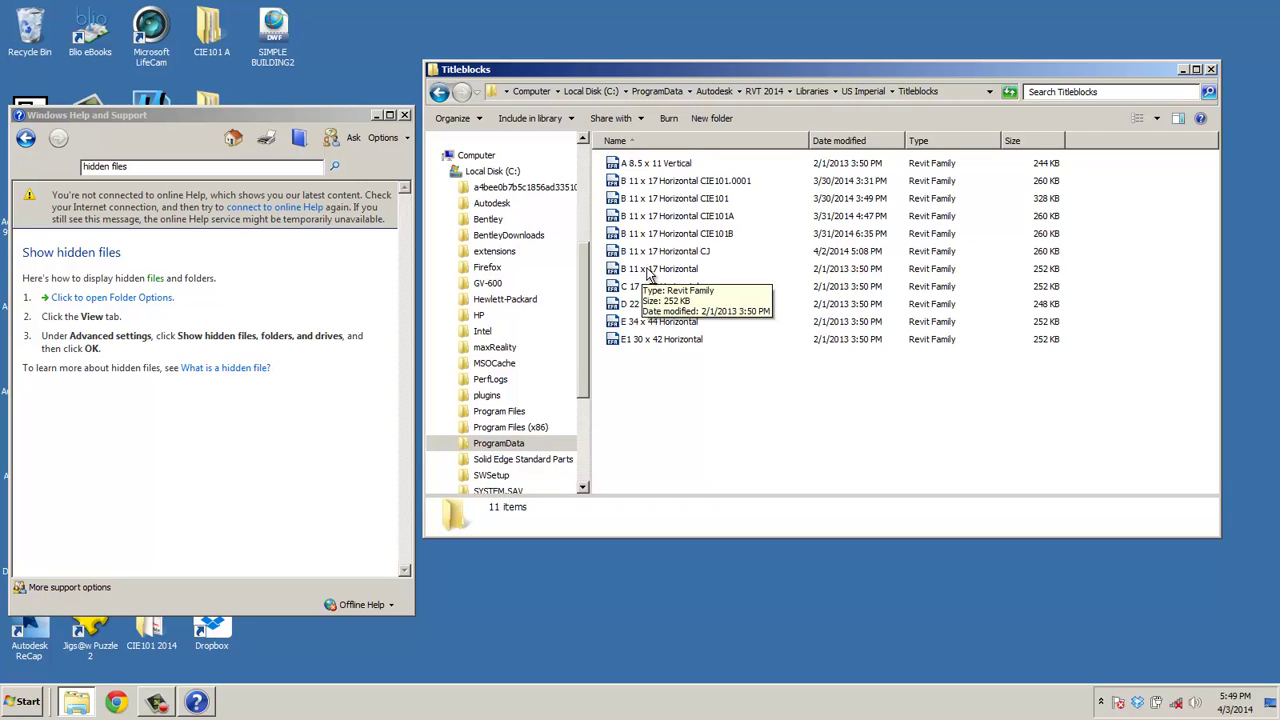
left_click(648, 274)
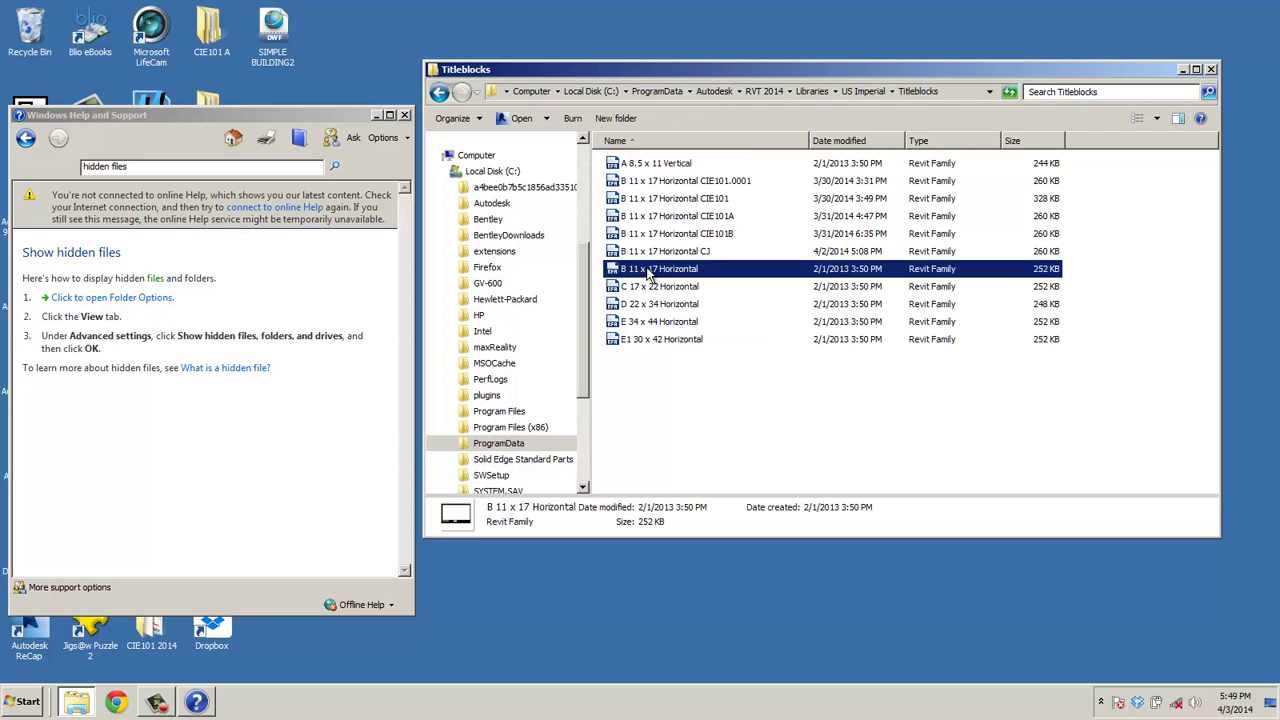